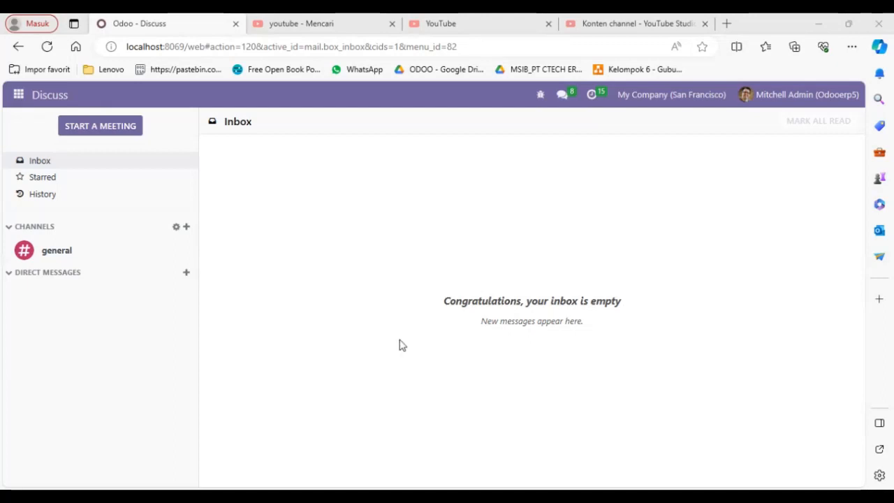
# Step: Open the settings page of the Sales app
pyautogui.click(19, 96)
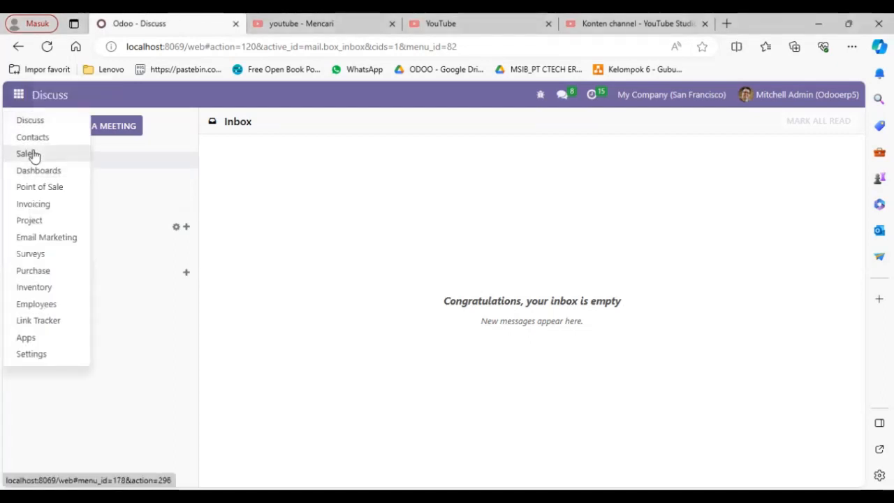
pyautogui.click(32, 154)
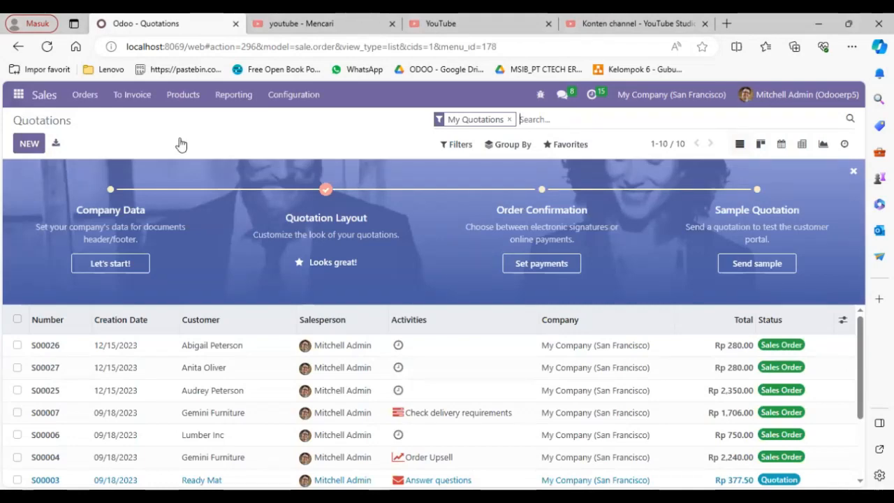
pyautogui.click(317, 98)
pyautogui.click(313, 120)
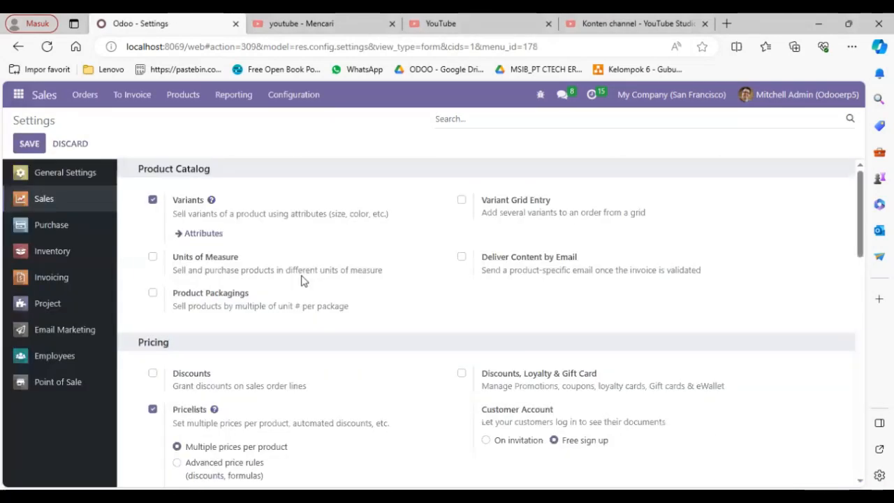
# Step: Examine the Pricing and Quotations & Orders settings, including the choices for the default quotation template
pyautogui.scroll(-3, 304, 278)
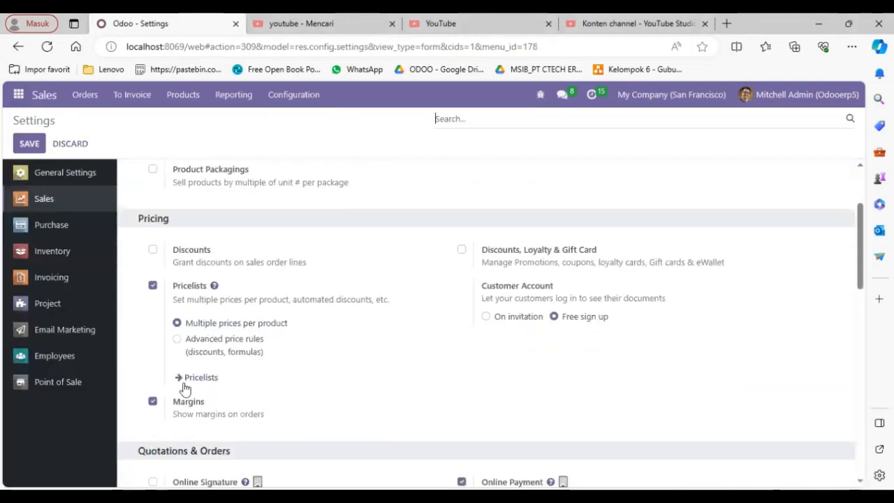
pyautogui.scroll(-1, 171, 360)
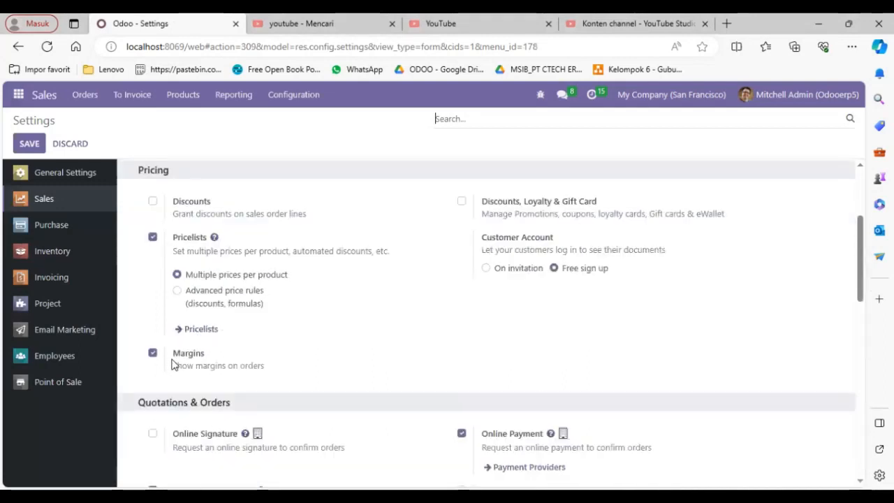
pyautogui.scroll(-3, 181, 363)
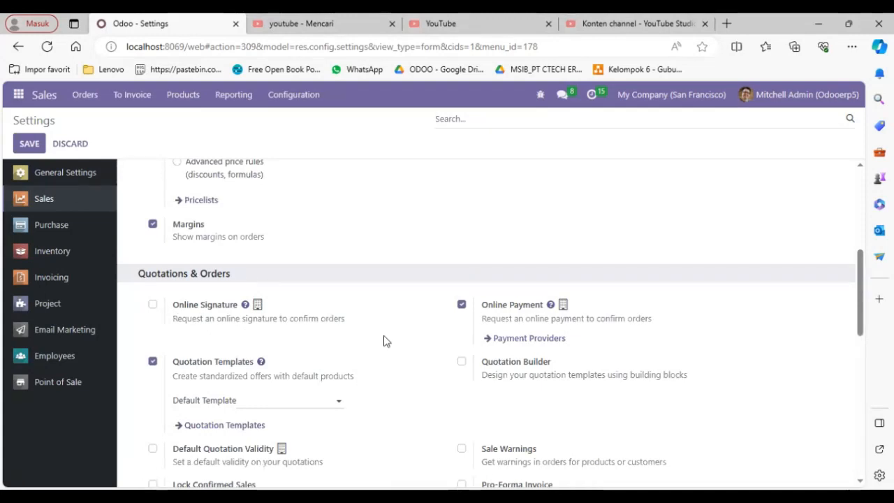
pyautogui.scroll(-1, 387, 341)
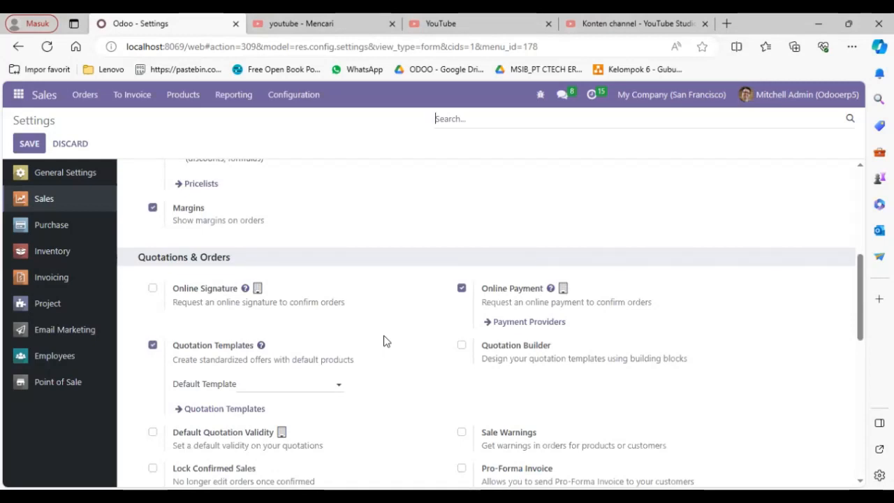
pyautogui.scroll(-1, 386, 341)
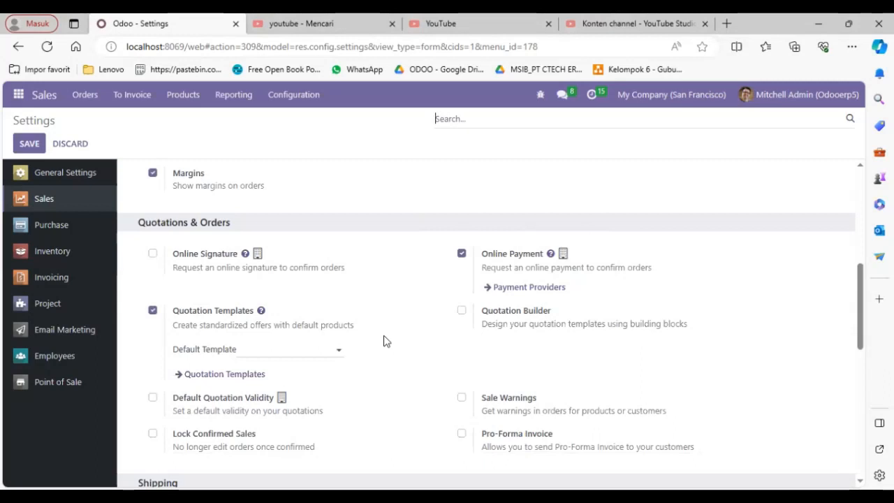
pyautogui.scroll(-1, 383, 341)
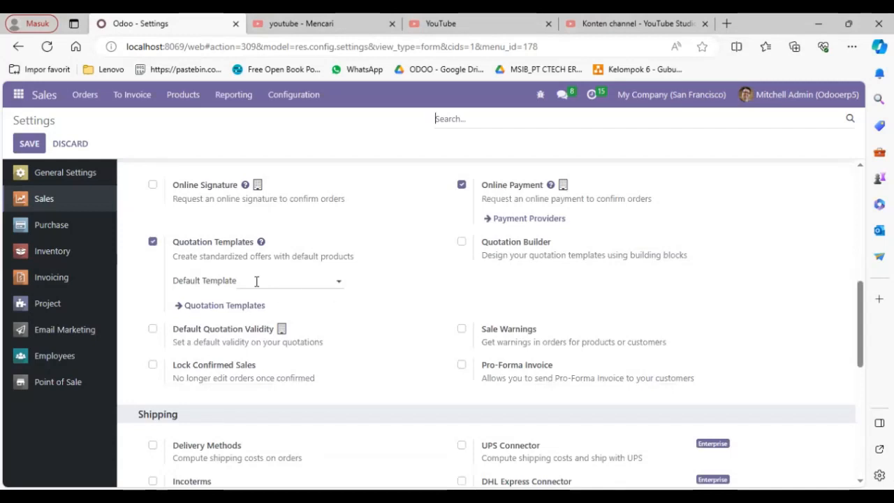
pyautogui.click(326, 285)
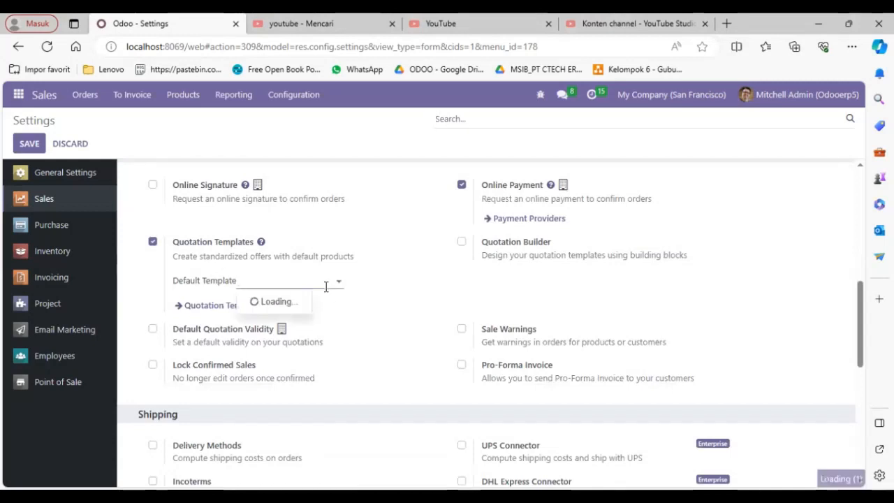
pyautogui.click(325, 286)
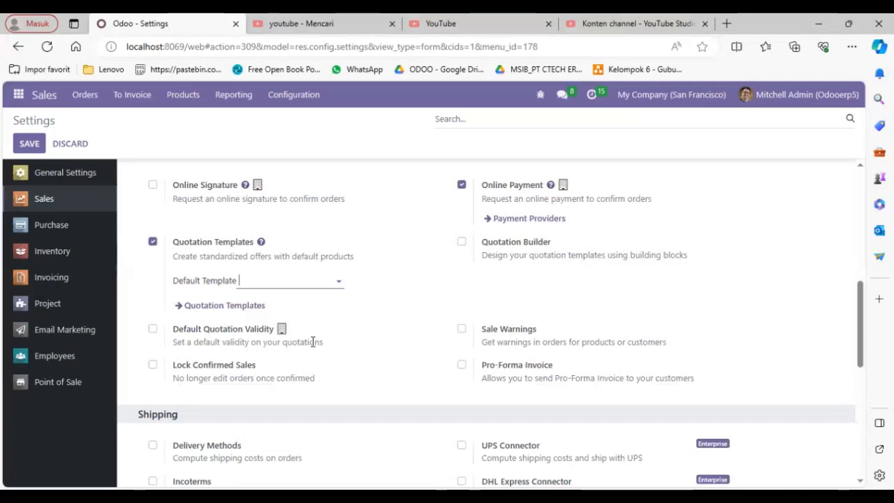
# Step: Examine the Shipping and Invoicing settings, including the invoicing policy, automatic invoice and down payment options
pyautogui.scroll(-2, 311, 342)
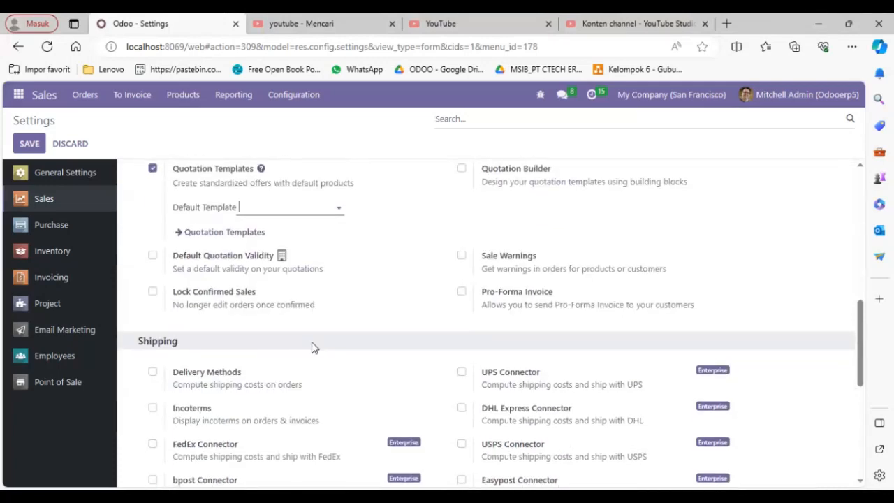
pyautogui.scroll(-1, 312, 348)
pyautogui.scroll(-2, 312, 348)
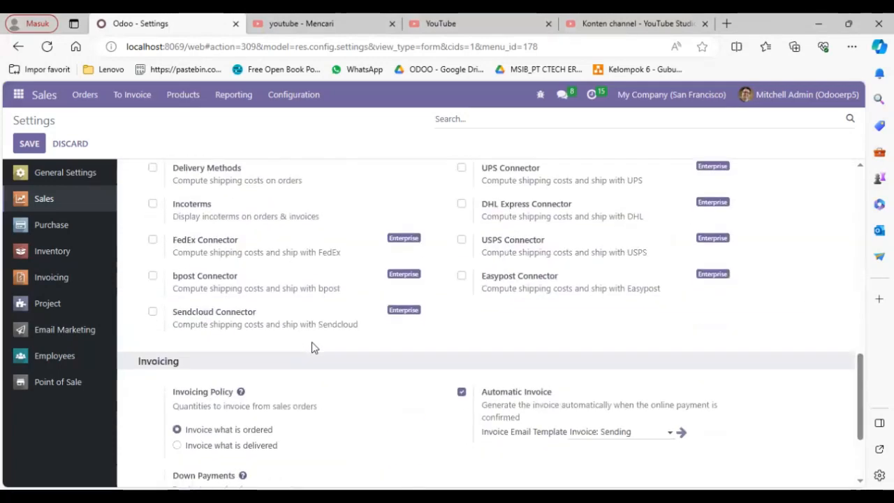
pyautogui.scroll(-1, 311, 347)
pyautogui.scroll(3, 292, 332)
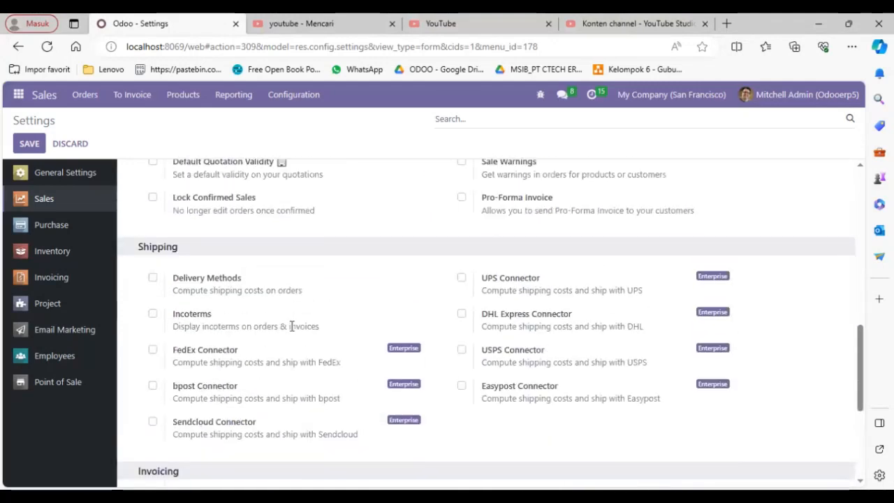
pyautogui.scroll(-1, 282, 364)
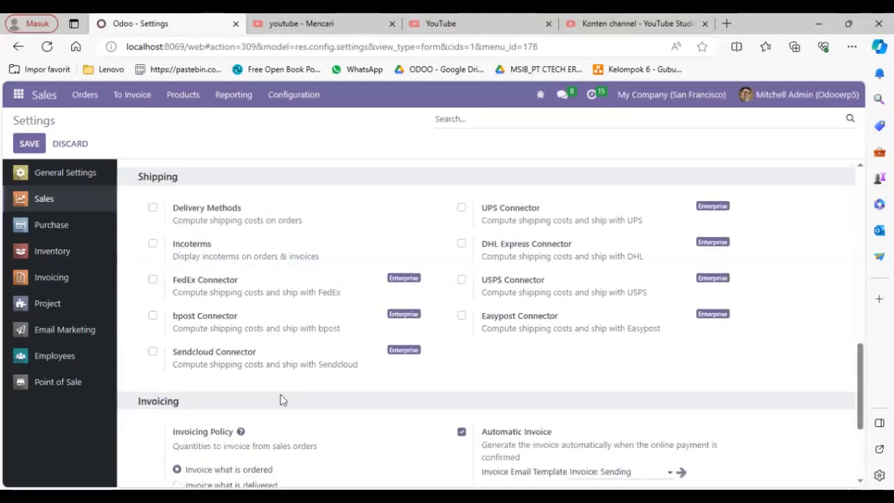
pyautogui.scroll(-2, 281, 400)
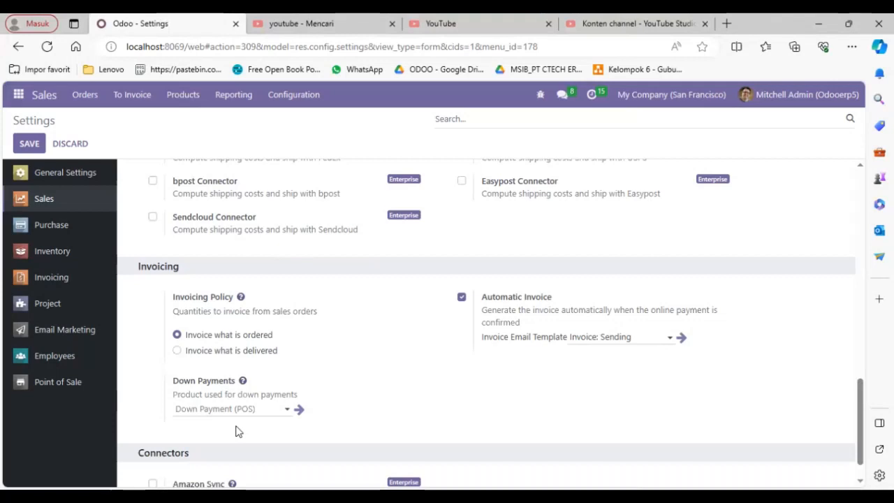
pyautogui.scroll(-1, 246, 431)
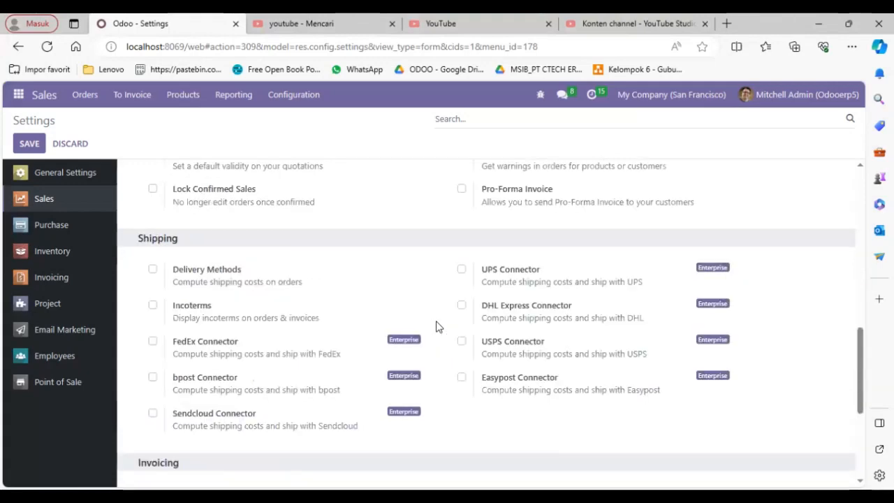
# Step: Review the Pricing settings again, including pricelists, margins and customer account access, plus the Quotations & Orders options
pyautogui.scroll(10, 436, 326)
pyautogui.scroll(-1, 373, 349)
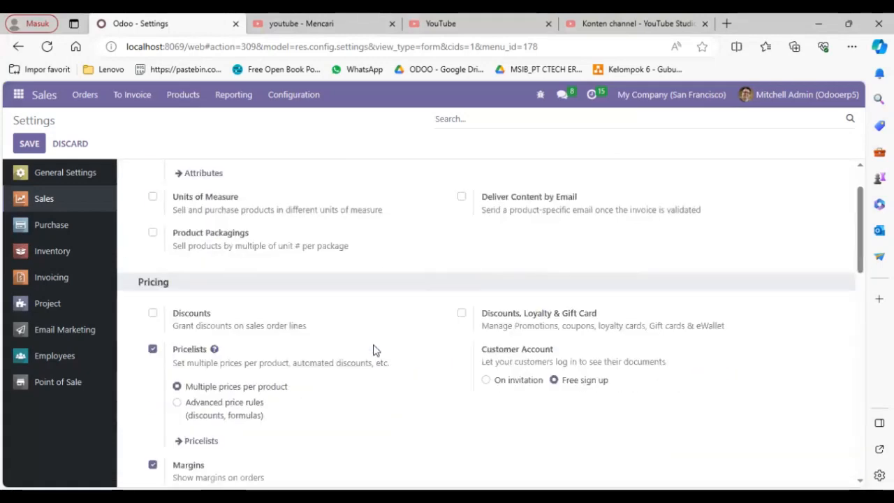
pyautogui.scroll(-1, 374, 349)
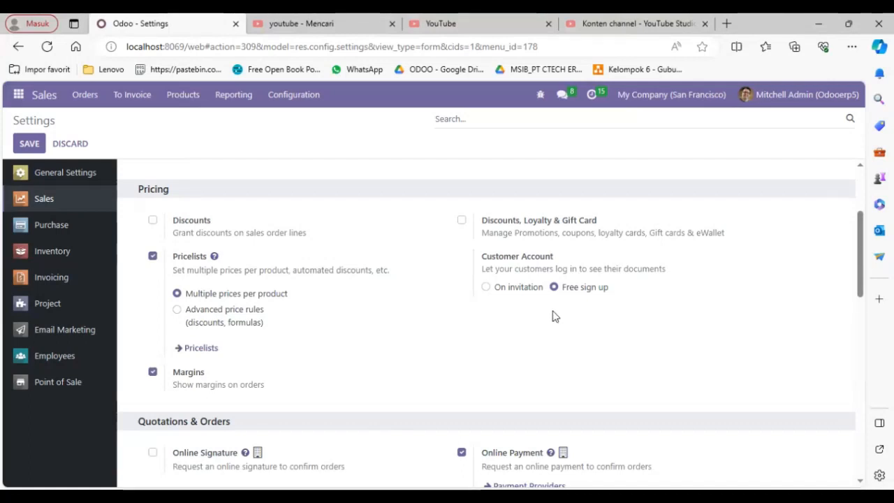
pyautogui.moveTo(552, 316)
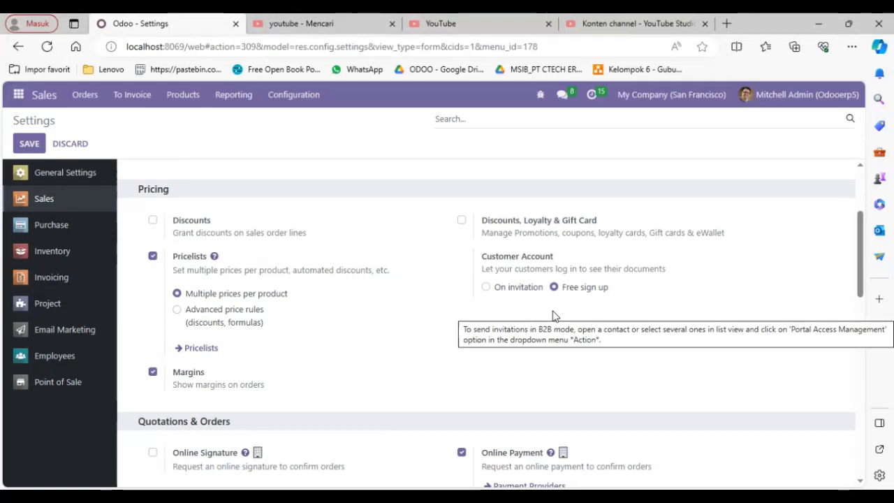
pyautogui.scroll(-5, 552, 316)
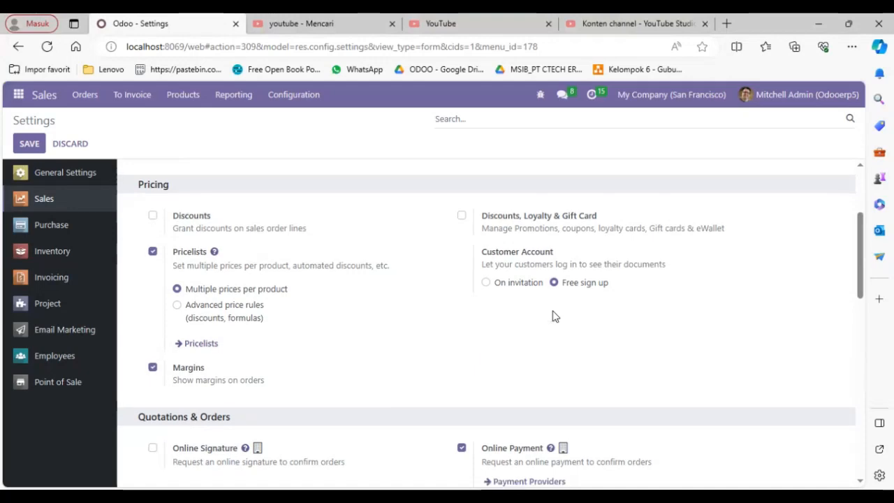
pyautogui.scroll(1, 552, 316)
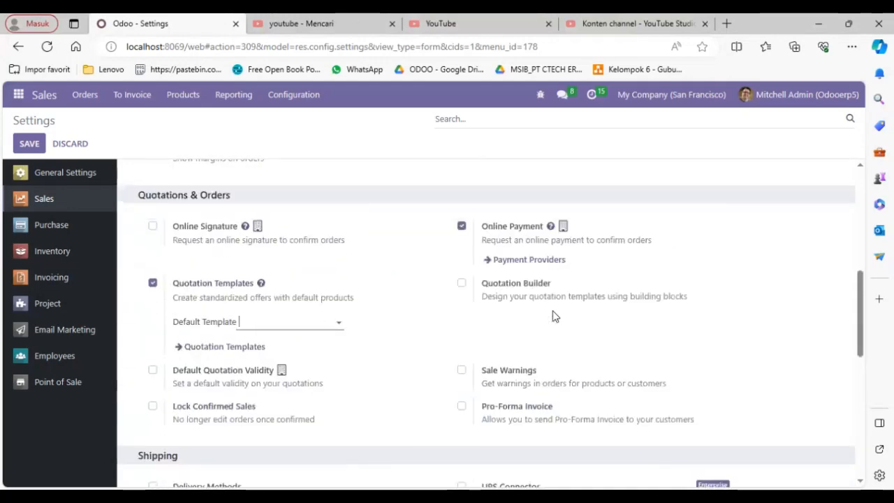
pyautogui.scroll(-1, 552, 316)
pyautogui.scroll(8, 552, 316)
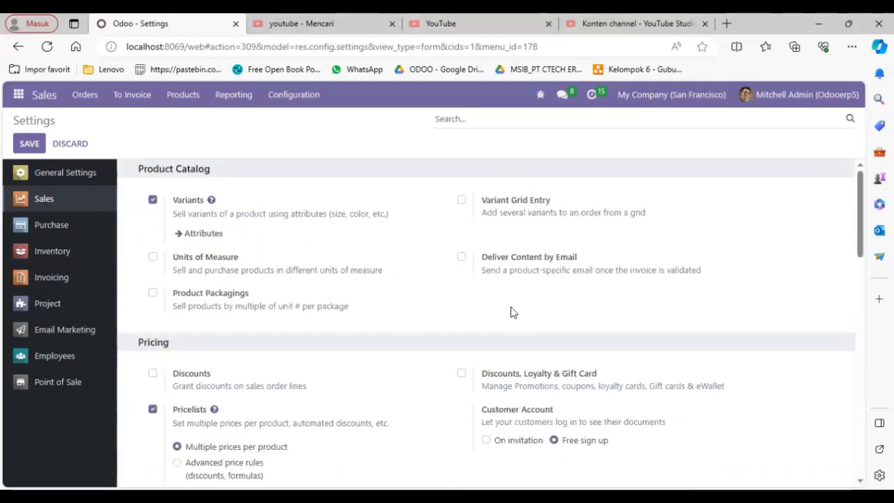
# Step: Go to the Sales quotations list and start a new quotation
pyautogui.click(86, 96)
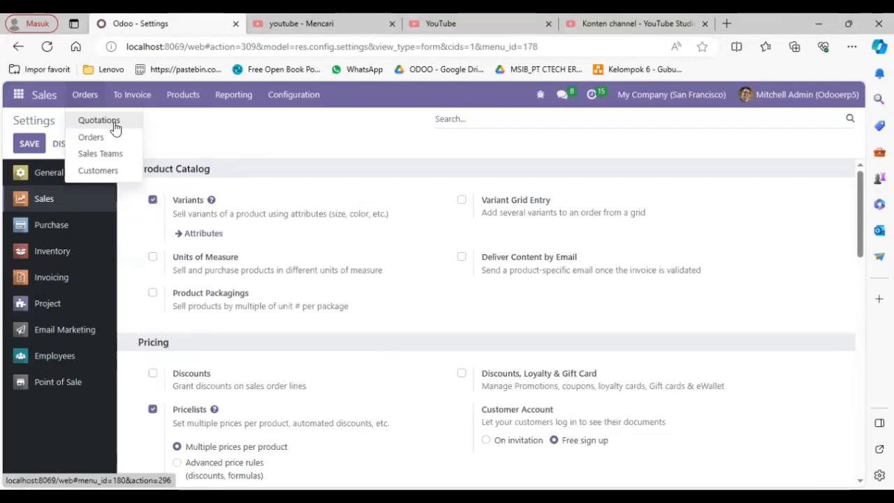
pyautogui.click(170, 141)
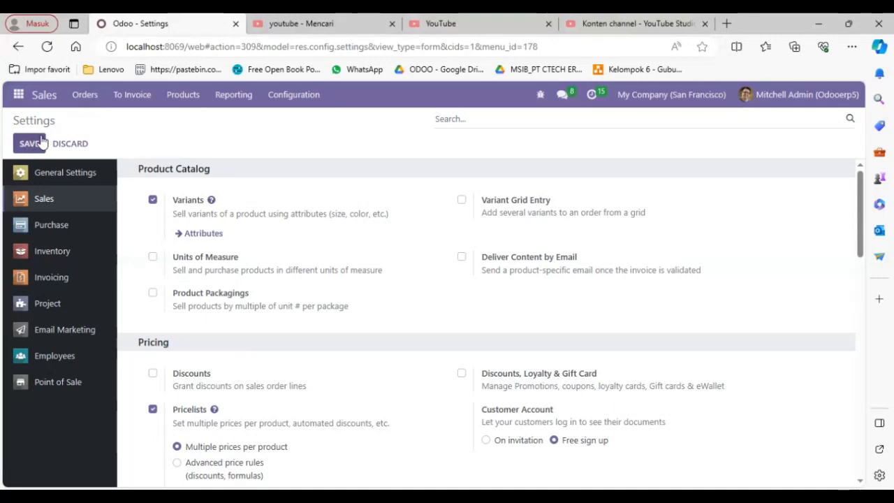
pyautogui.click(84, 95)
pyautogui.click(98, 120)
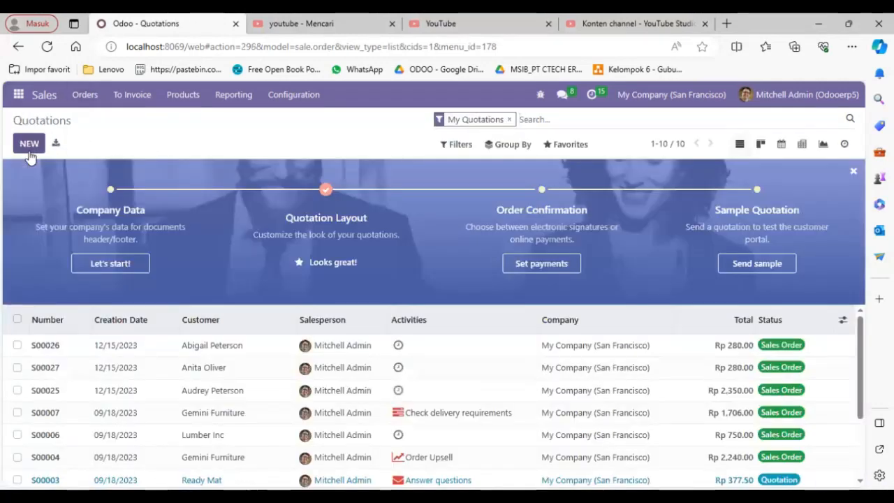
pyautogui.click(29, 148)
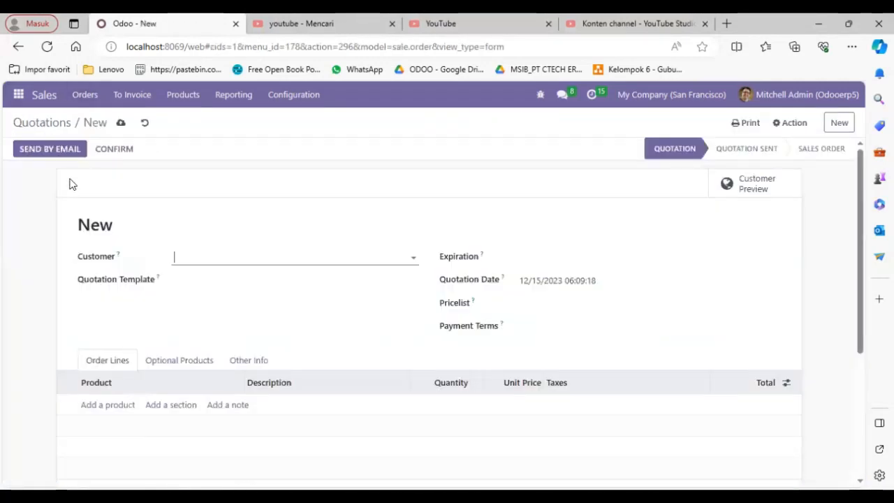
# Step: Set the quotation's customer to Azure Interior and apply the All Cabinets quotation template
pyautogui.click(212, 258)
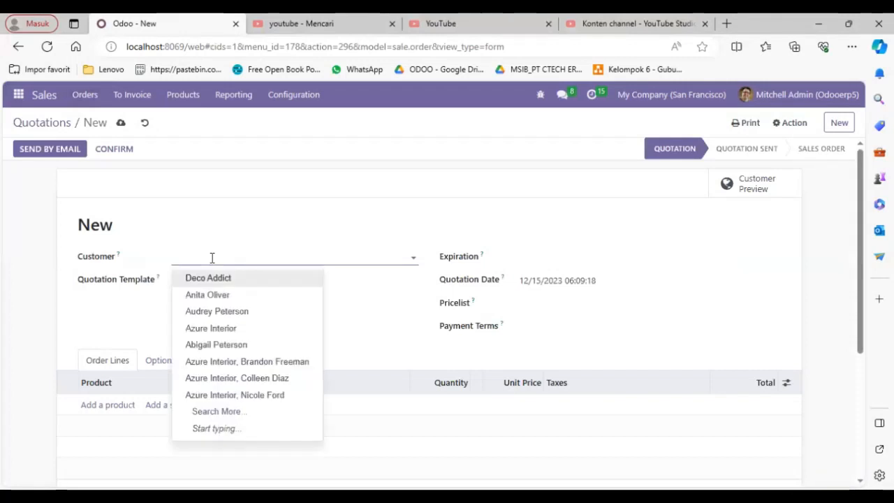
pyautogui.click(235, 339)
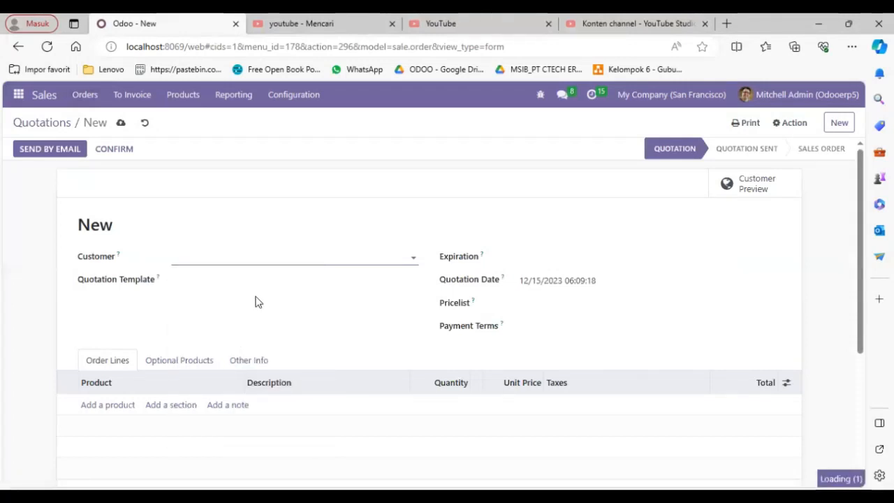
pyautogui.click(237, 318)
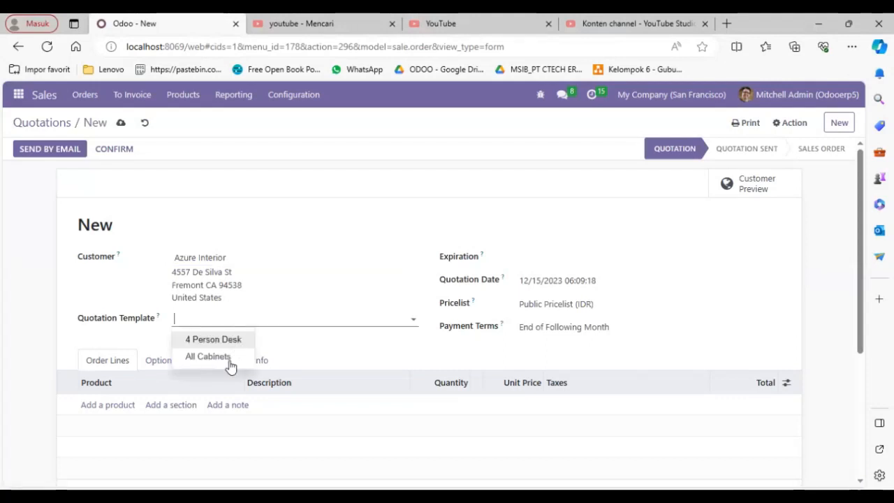
pyautogui.click(274, 340)
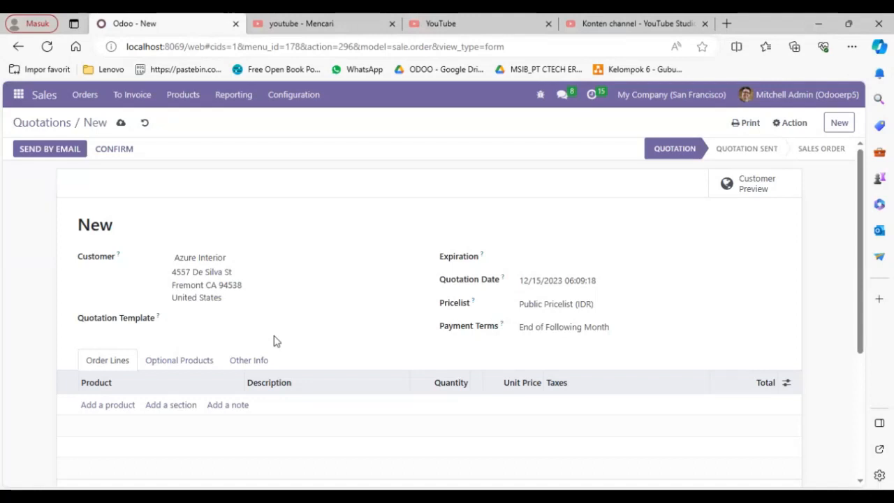
pyautogui.click(279, 320)
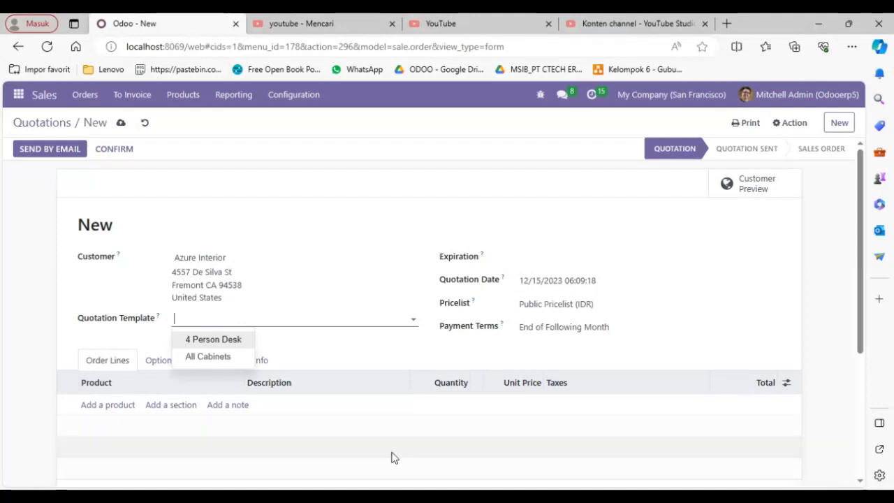
pyautogui.click(229, 358)
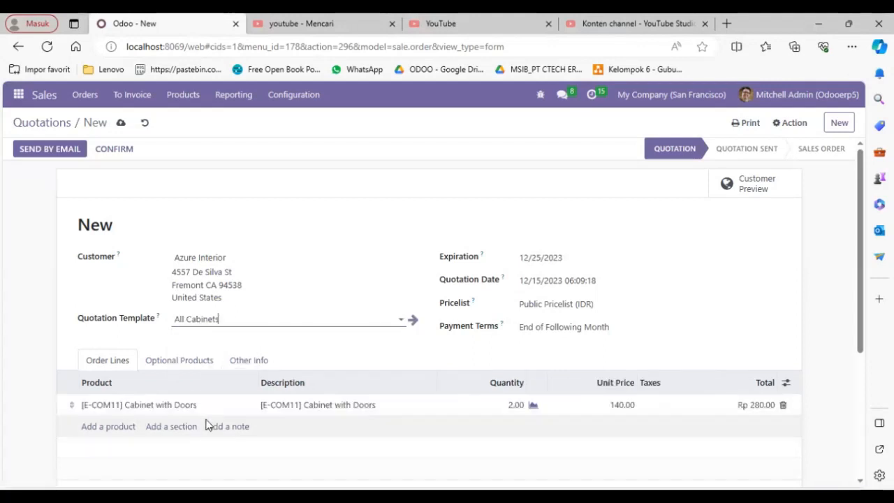
# Step: Review the quotation's expiration date and set its payment terms to Immediate Payment
pyautogui.scroll(-1, 206, 424)
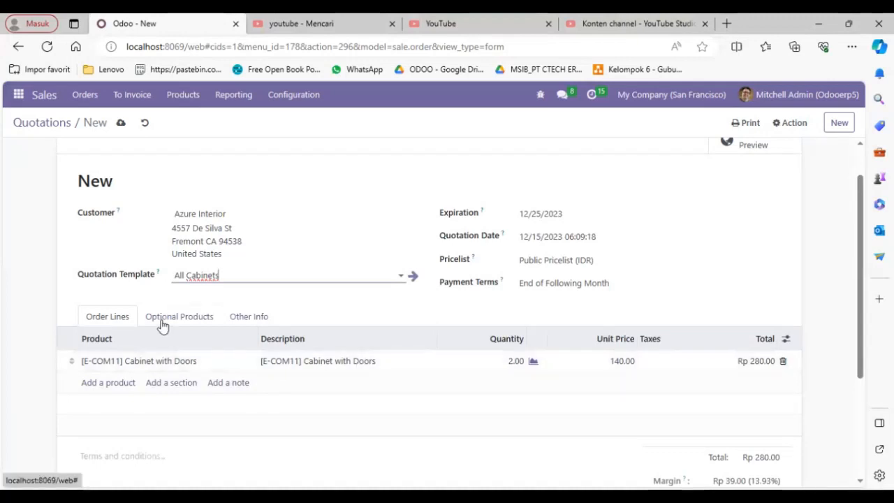
pyautogui.click(577, 212)
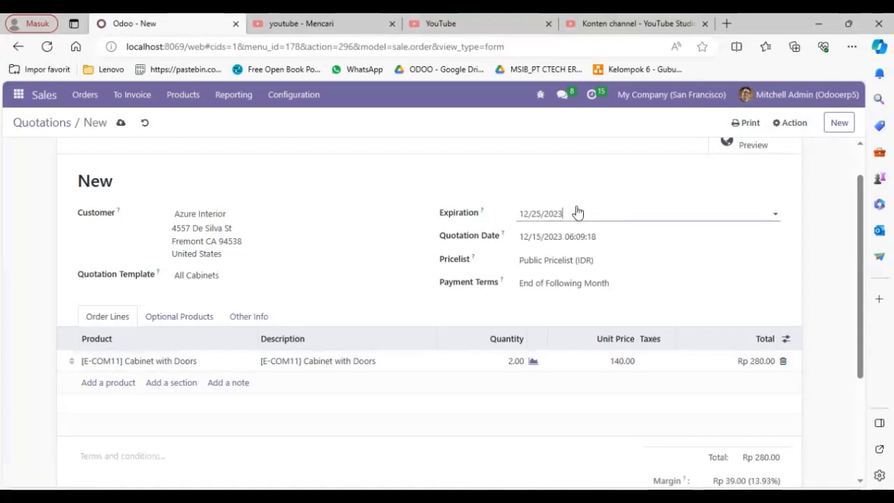
pyautogui.click(578, 213)
pyautogui.click(578, 213)
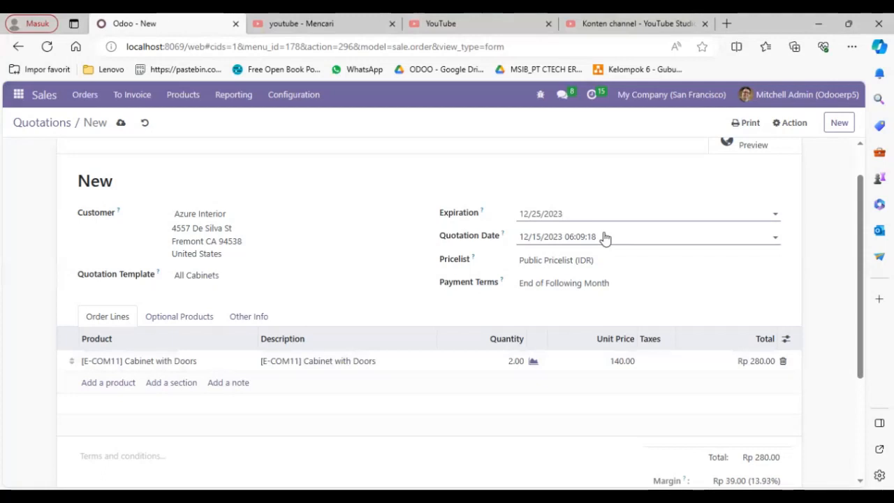
pyautogui.click(554, 282)
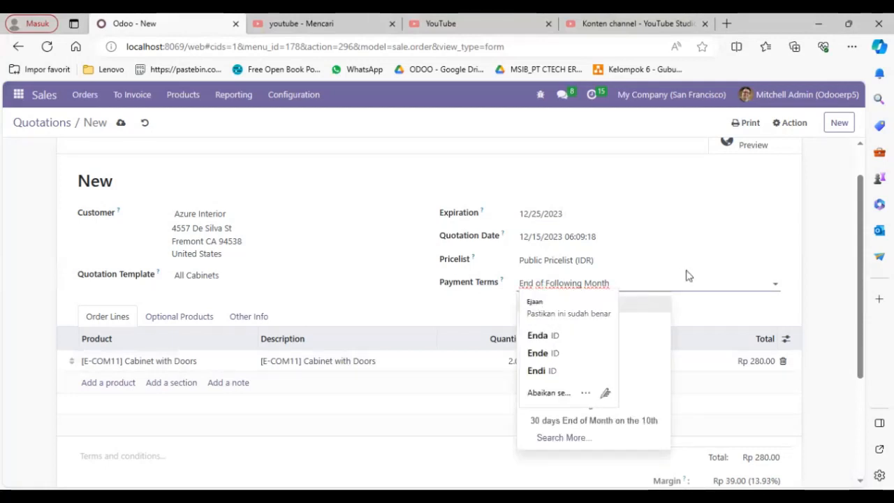
pyautogui.click(657, 309)
pyautogui.click(609, 250)
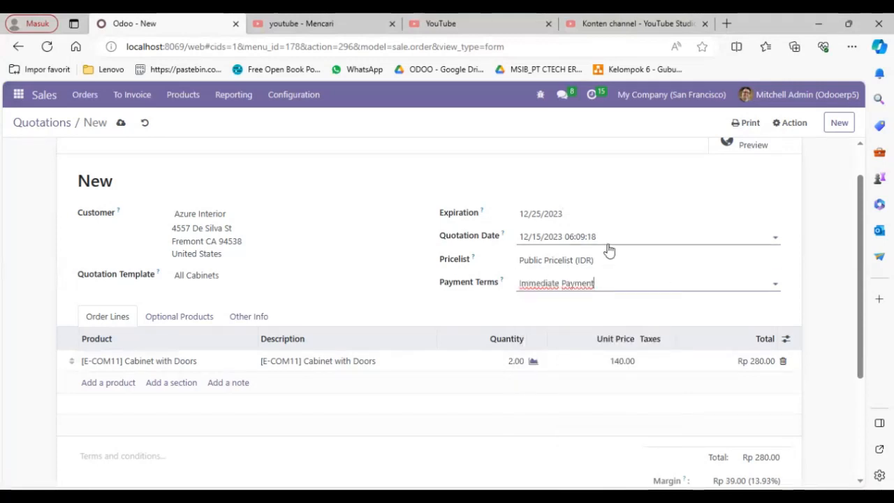
# Step: Examine the quotation date calendar, the available payment terms, and the order lines with their total and margin
pyautogui.click(609, 251)
pyautogui.click(464, 311)
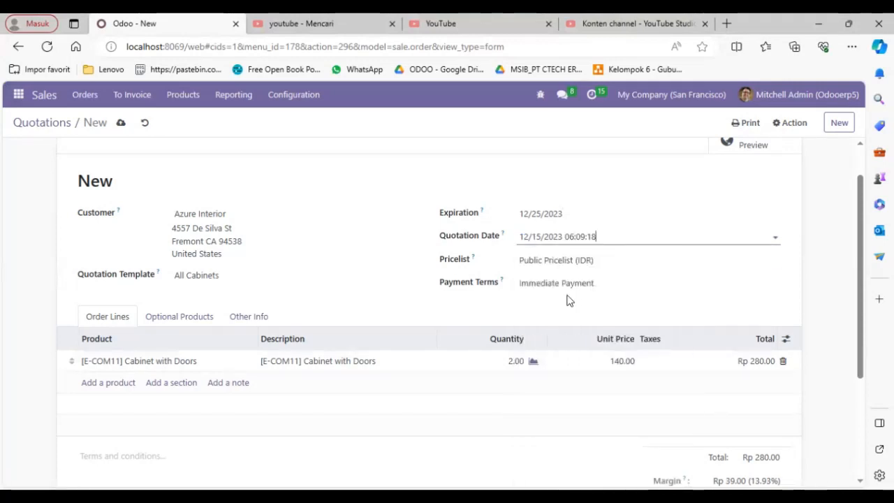
pyautogui.click(573, 299)
pyautogui.click(572, 285)
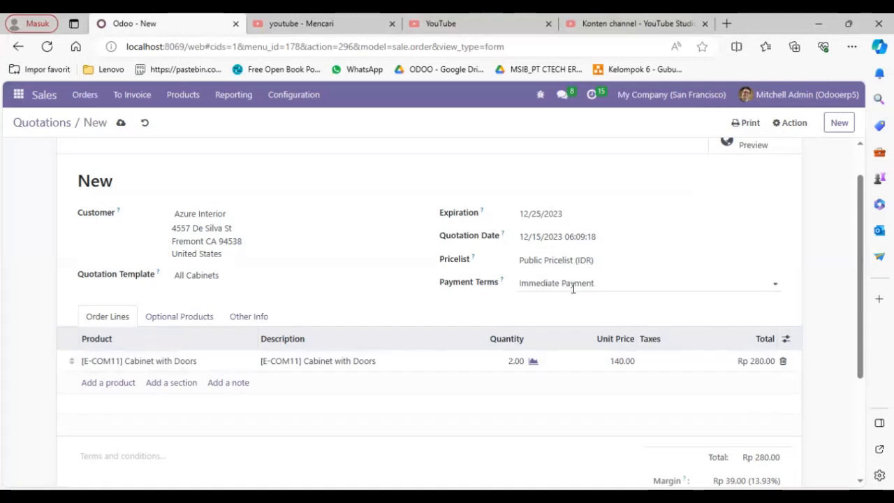
pyautogui.click(591, 241)
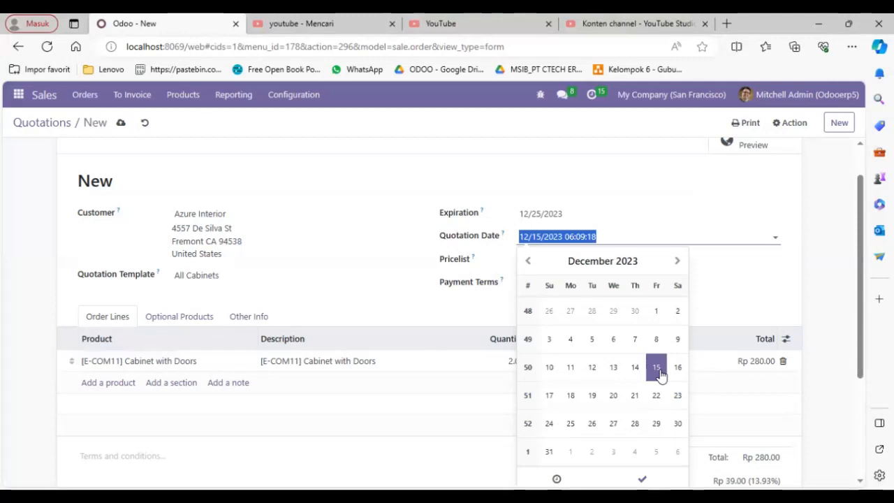
pyautogui.click(724, 284)
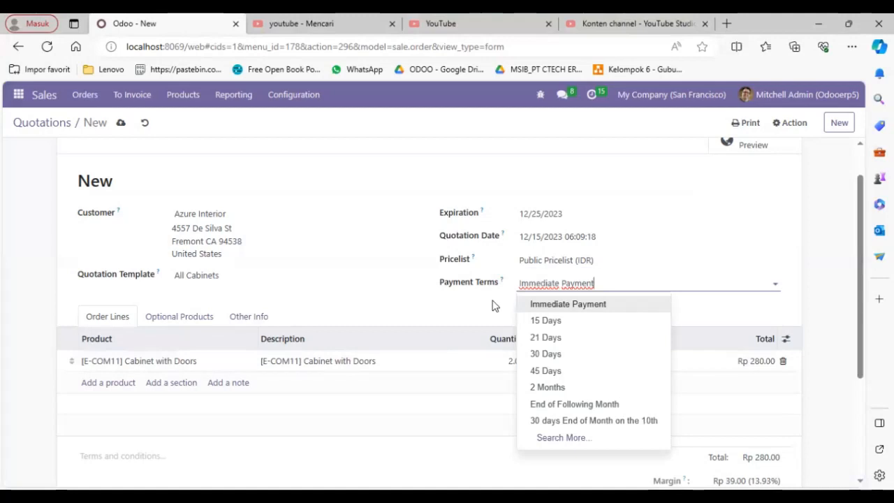
pyautogui.scroll(-2, 494, 305)
pyautogui.scroll(3, 494, 306)
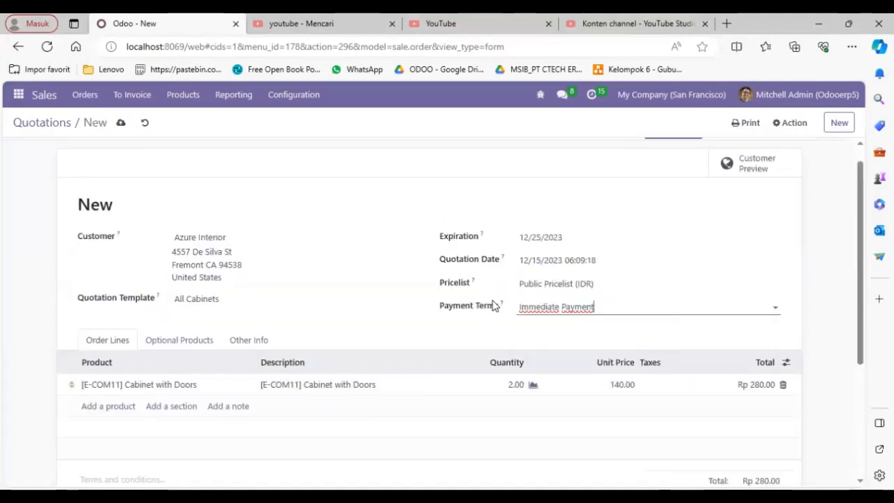
pyautogui.scroll(-1, 494, 305)
pyautogui.scroll(-2, 494, 305)
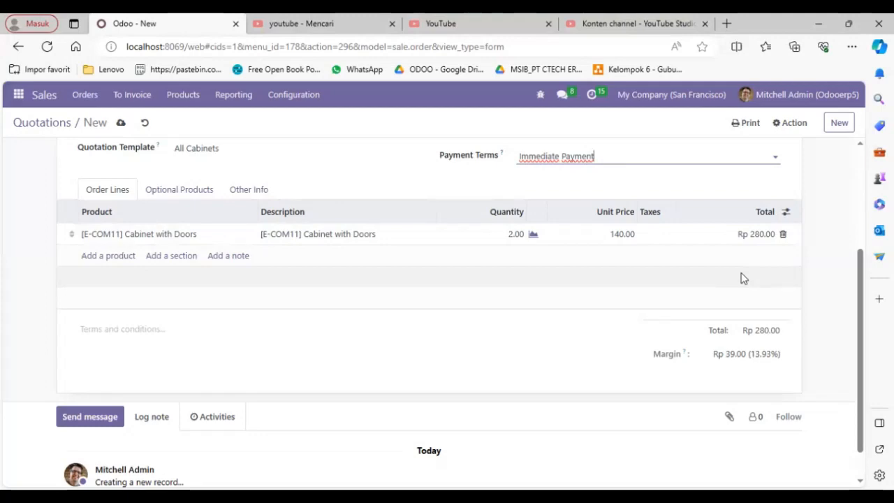
pyautogui.scroll(2, 456, 292)
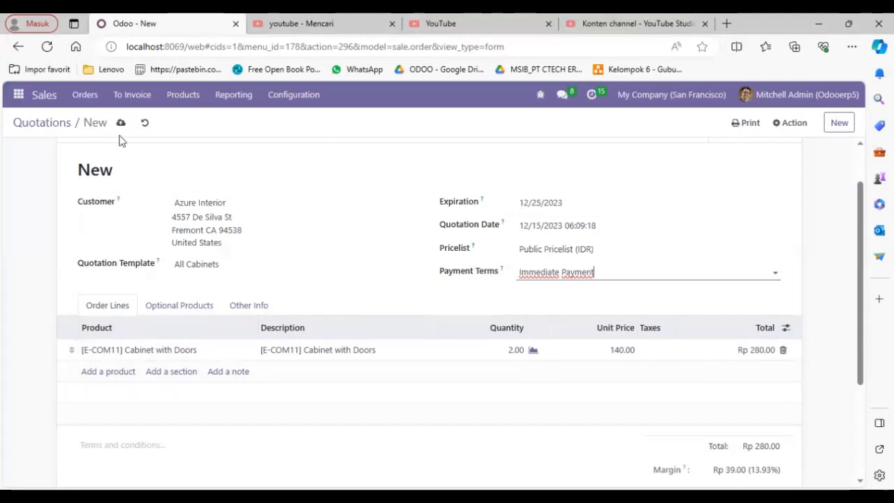
pyautogui.scroll(1, 147, 206)
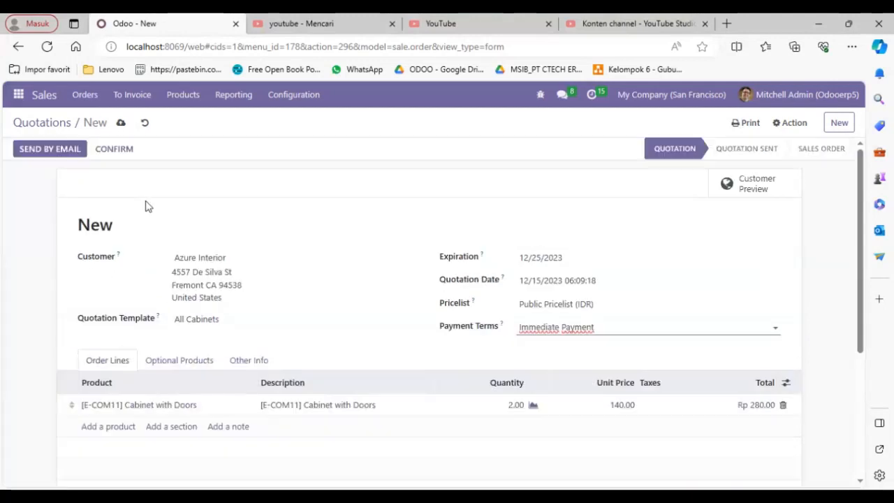
# Step: Email the quotation to Azure Interior with its PDF attached, and confirm it as a sales order
pyautogui.click(67, 150)
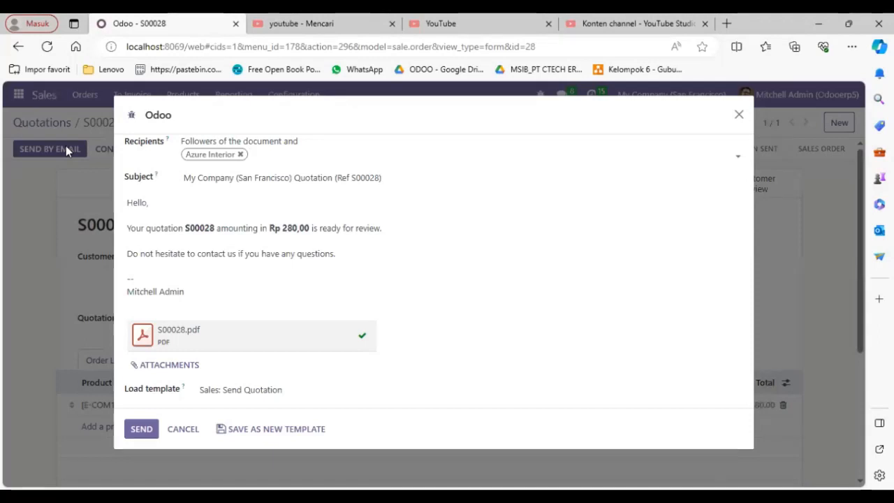
pyautogui.click(216, 241)
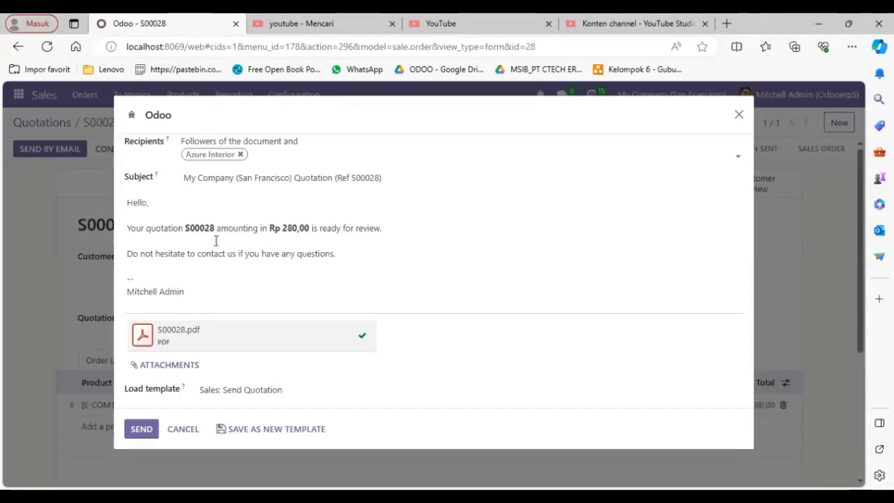
pyautogui.click(140, 429)
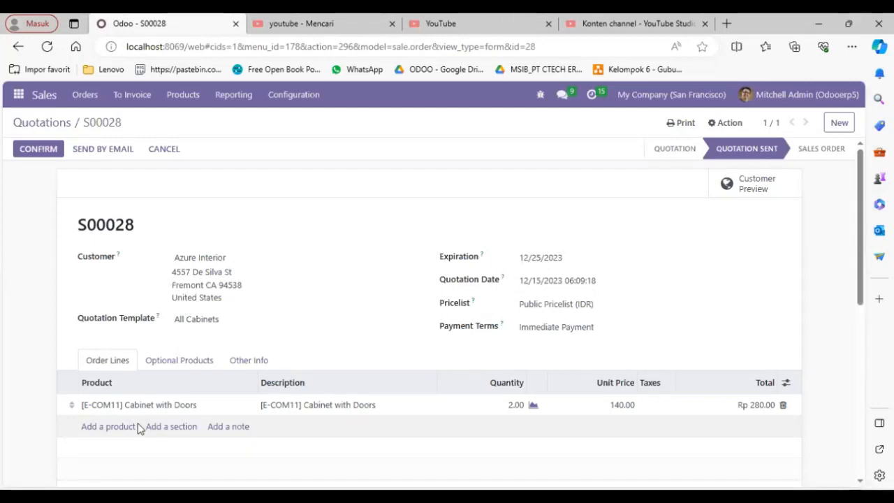
pyautogui.click(49, 155)
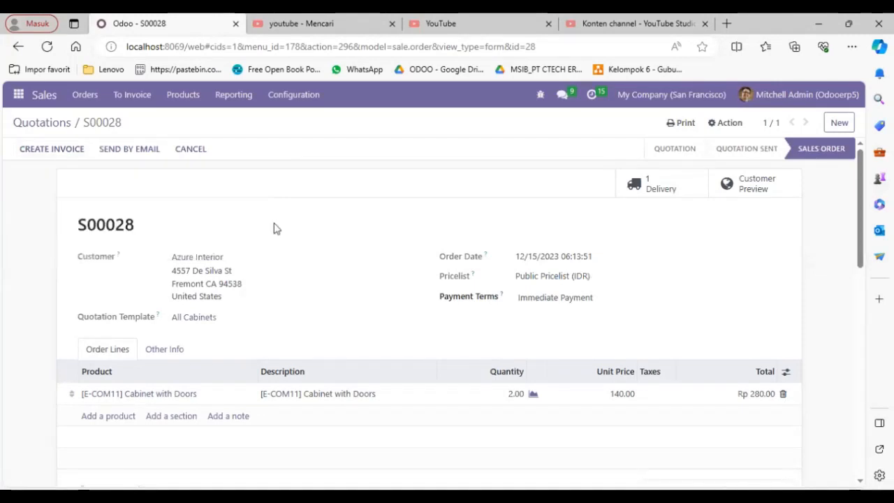
# Step: Create and open a percentage down payment invoice for 100% of the sales order
pyautogui.click(68, 155)
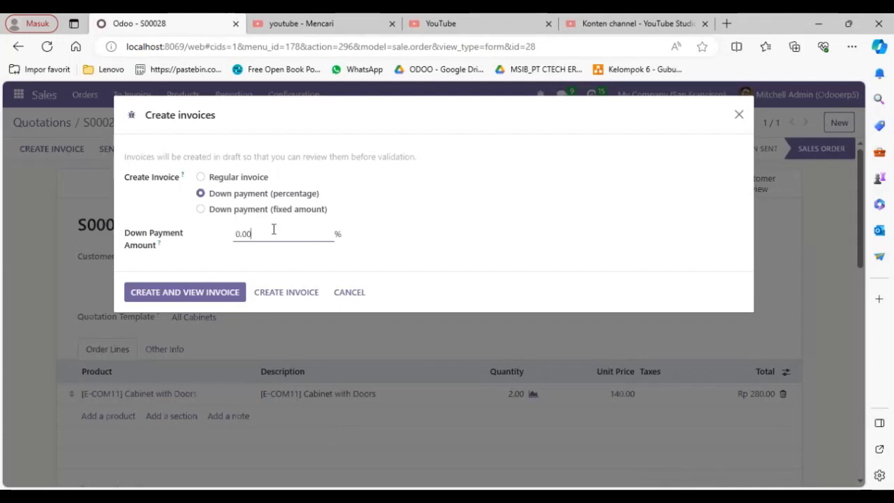
pyautogui.press('BackSpace')
pyautogui.press('BackSpace')
pyautogui.press('BackSpace')
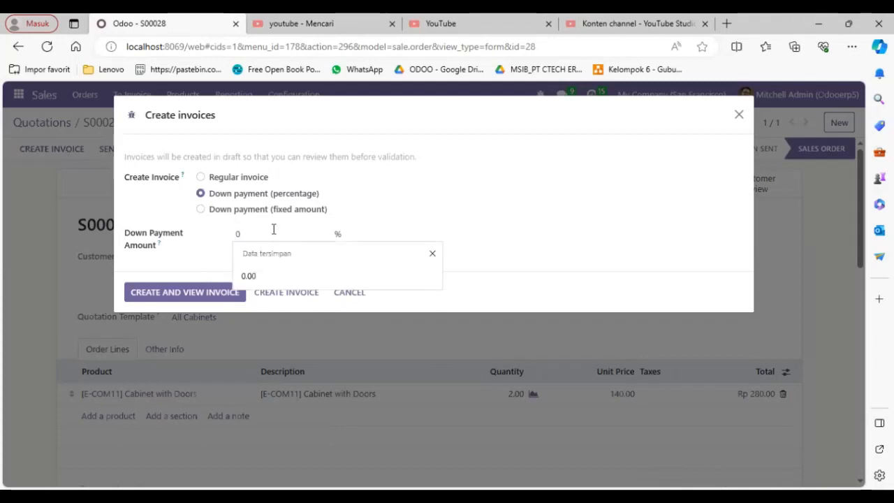
pyautogui.write('1')
pyautogui.press('BackSpace')
pyautogui.press('BackSpace')
pyautogui.write('10')
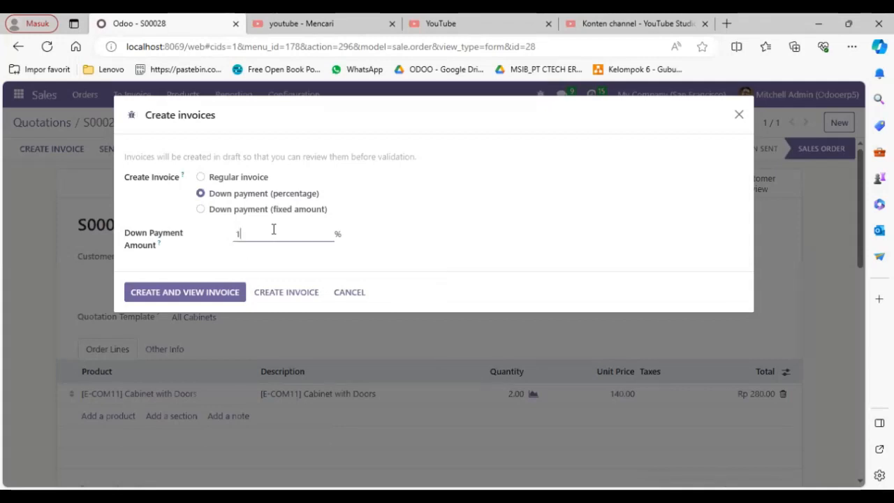
pyautogui.write('0')
pyautogui.click(285, 254)
pyautogui.click(224, 293)
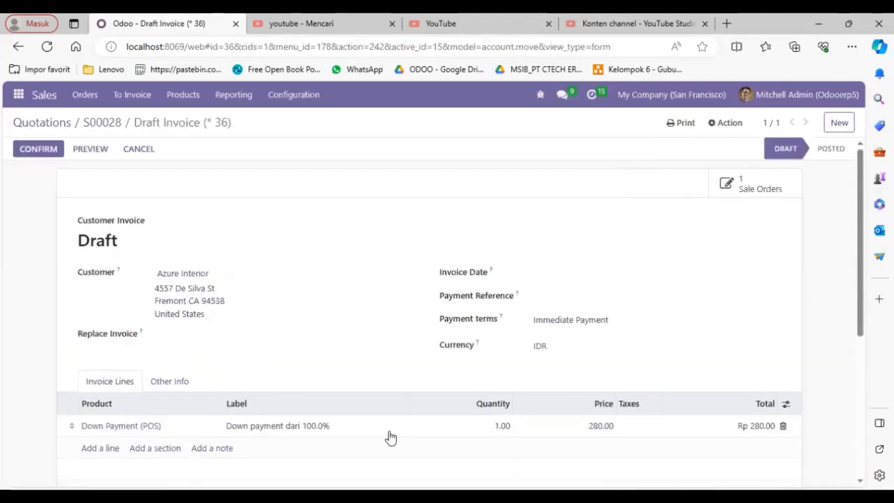
# Step: Confirm the draft down payment invoice, and send it to Azure Interior with the Print and Email options
pyautogui.scroll(-1, 390, 433)
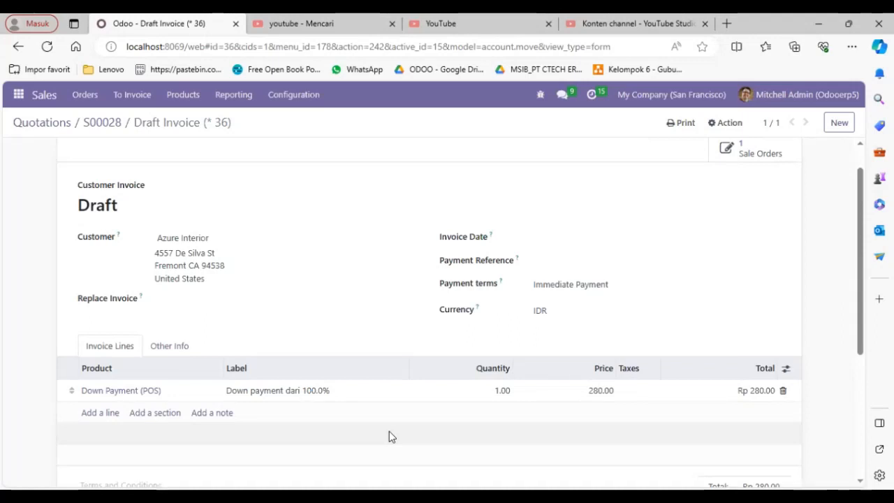
pyautogui.scroll(1, 389, 435)
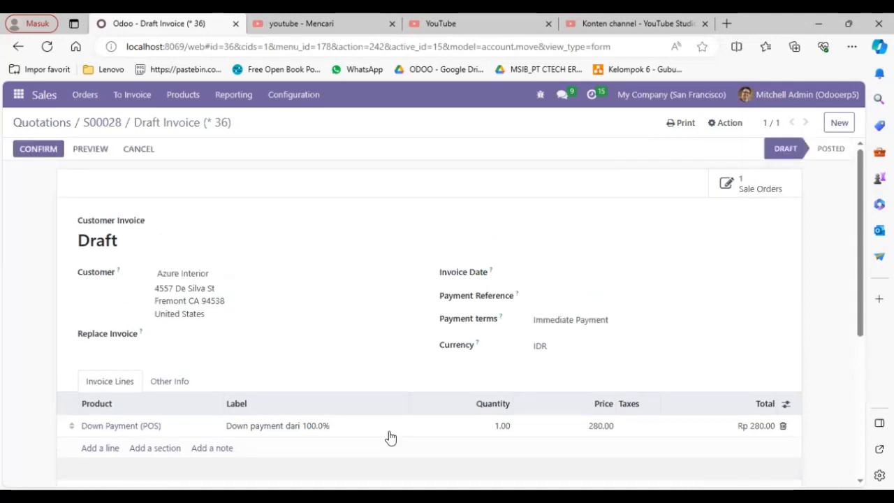
pyautogui.click(52, 151)
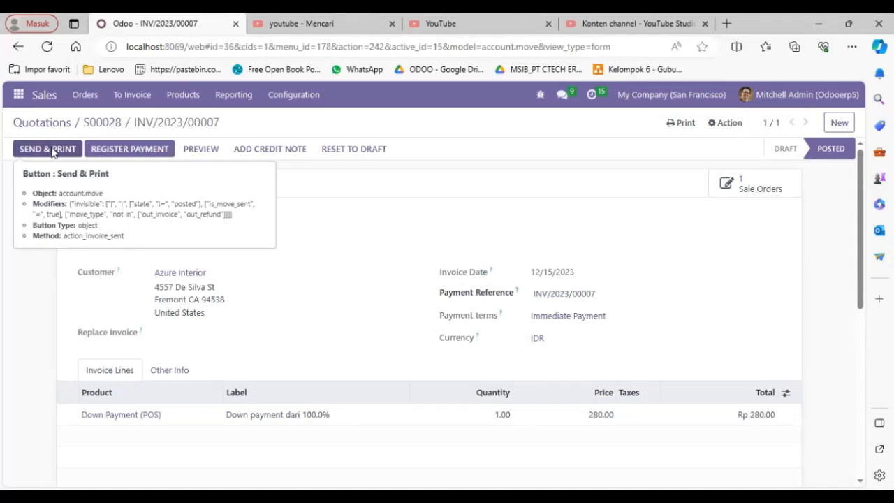
pyautogui.click(47, 149)
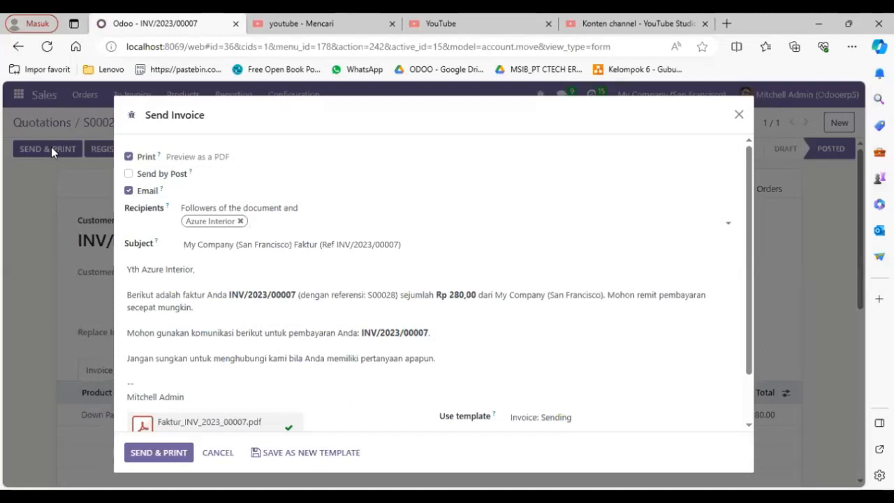
pyautogui.click(150, 453)
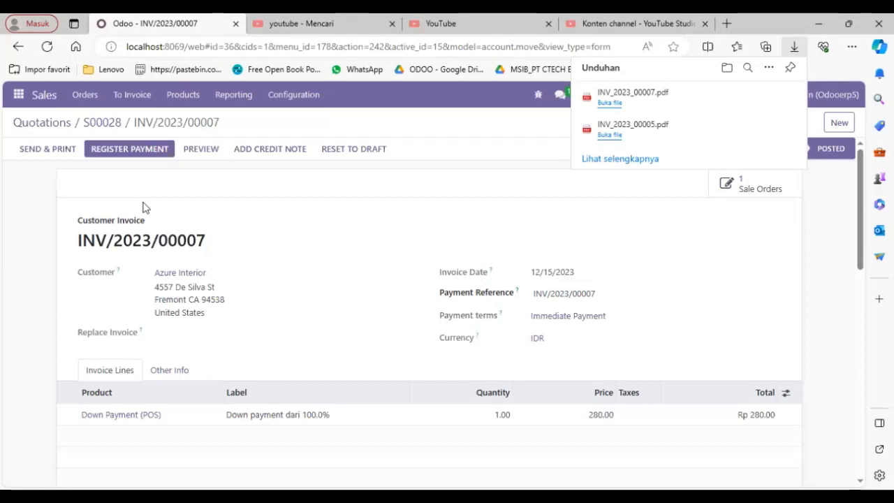
# Step: Register the invoice's full payment in the Bank journal with the Manual payment method, dated 12/15/2023
pyautogui.click(103, 148)
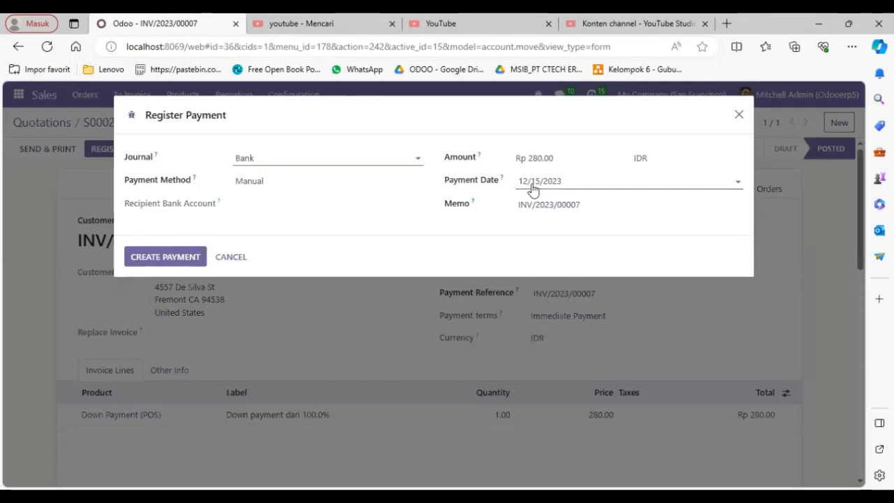
pyautogui.click(153, 249)
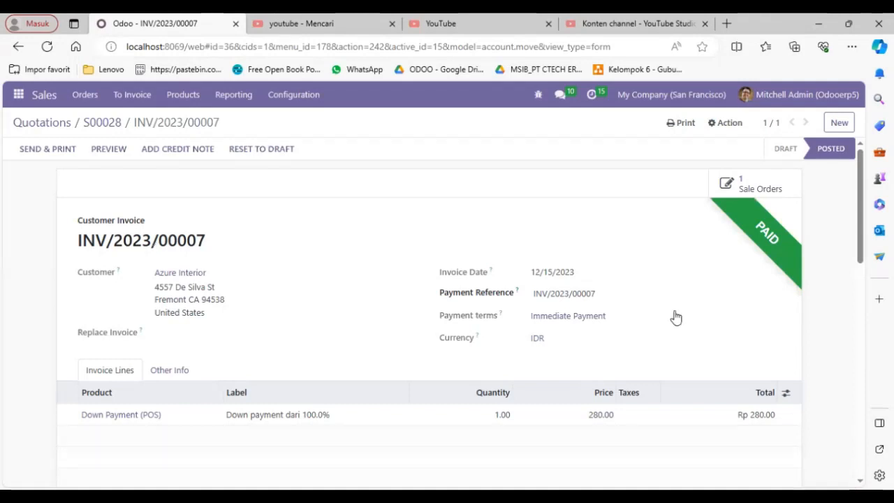
pyautogui.scroll(-1, 676, 317)
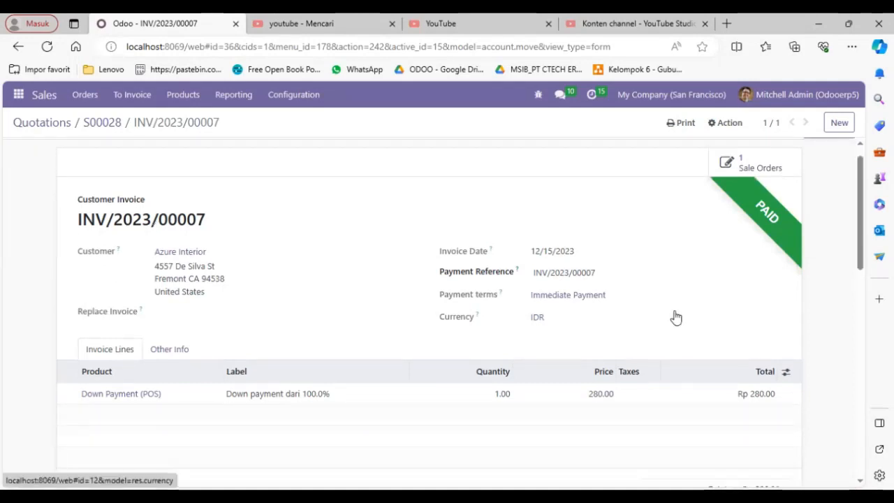